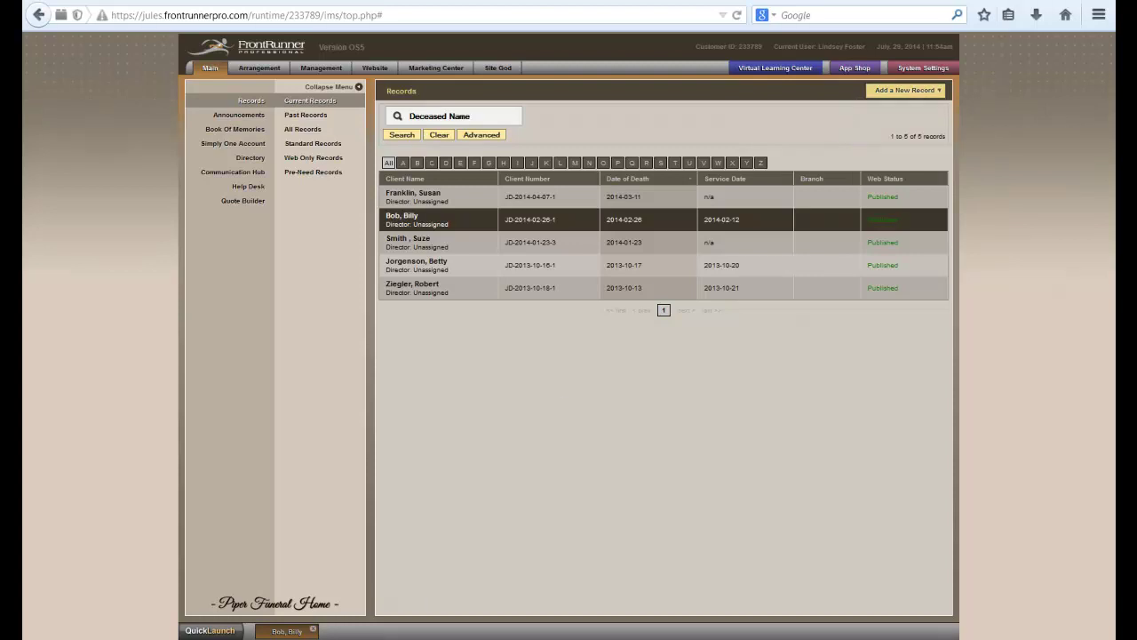
Step: Reopen the deceased's minimized web-only record to show its Web Details
{"action": "left_click", "coordinate": [287, 631]}
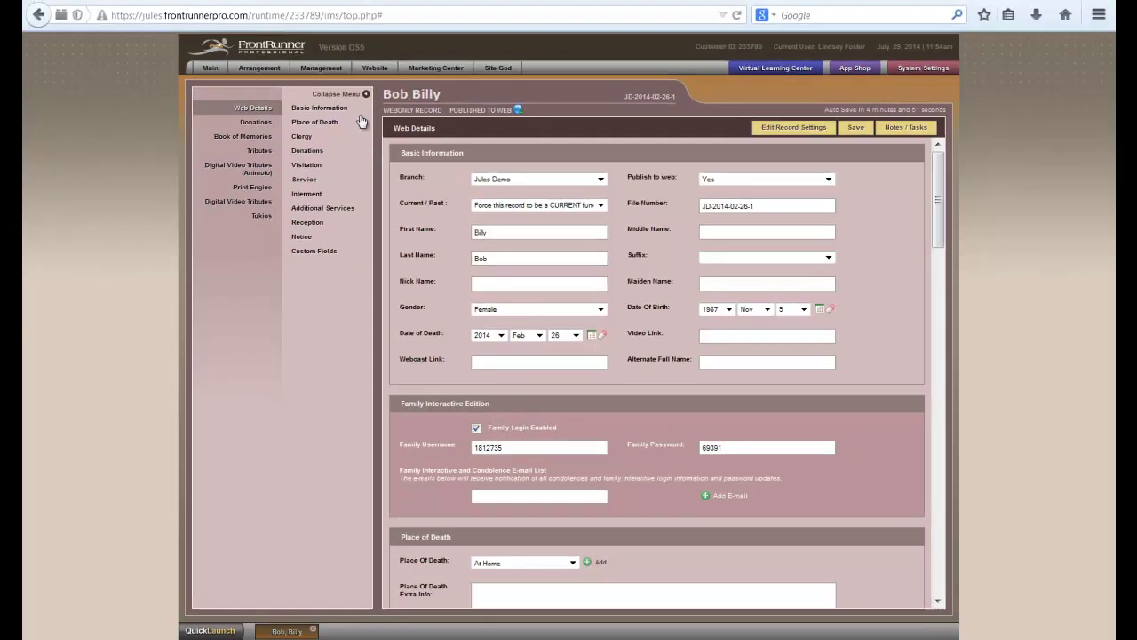
{"action": "left_click_drag", "start_coordinate": [944, 171], "coordinate": [959, 144]}
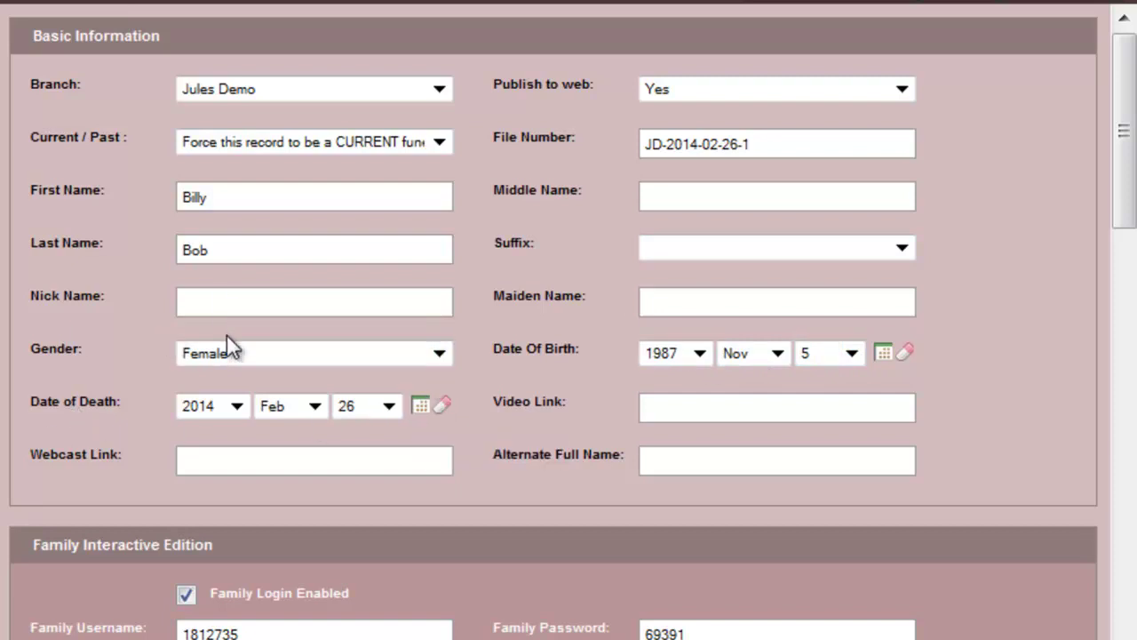
Step: Change the gender in Basic Information to Male, and set it back to Female
{"action": "left_click", "coordinate": [443, 351]}
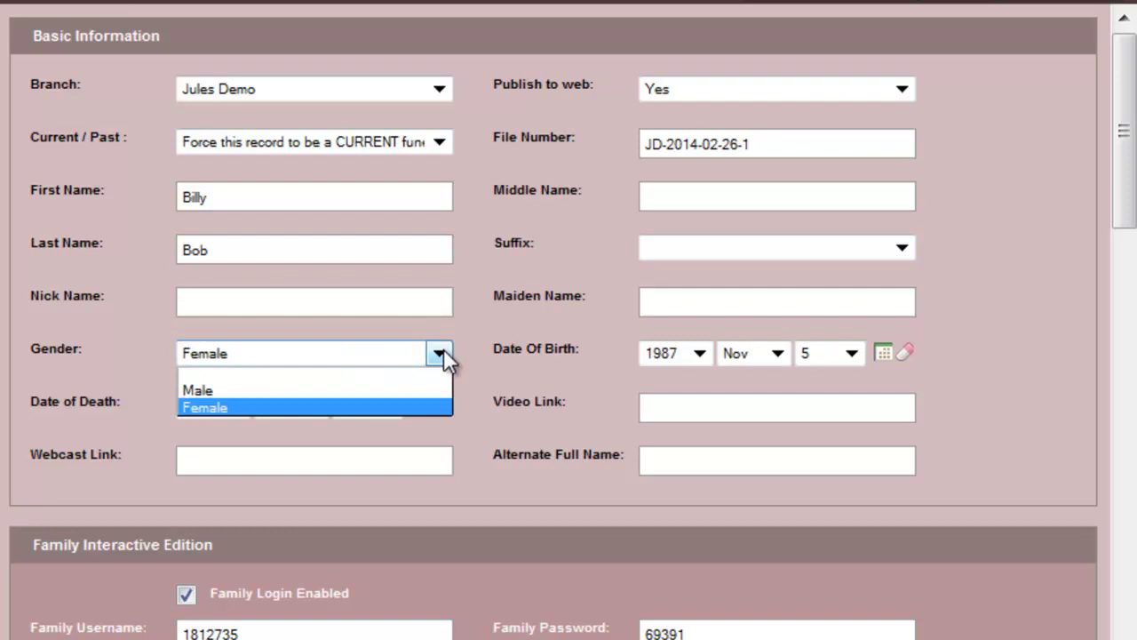
{"action": "left_click", "coordinate": [343, 389]}
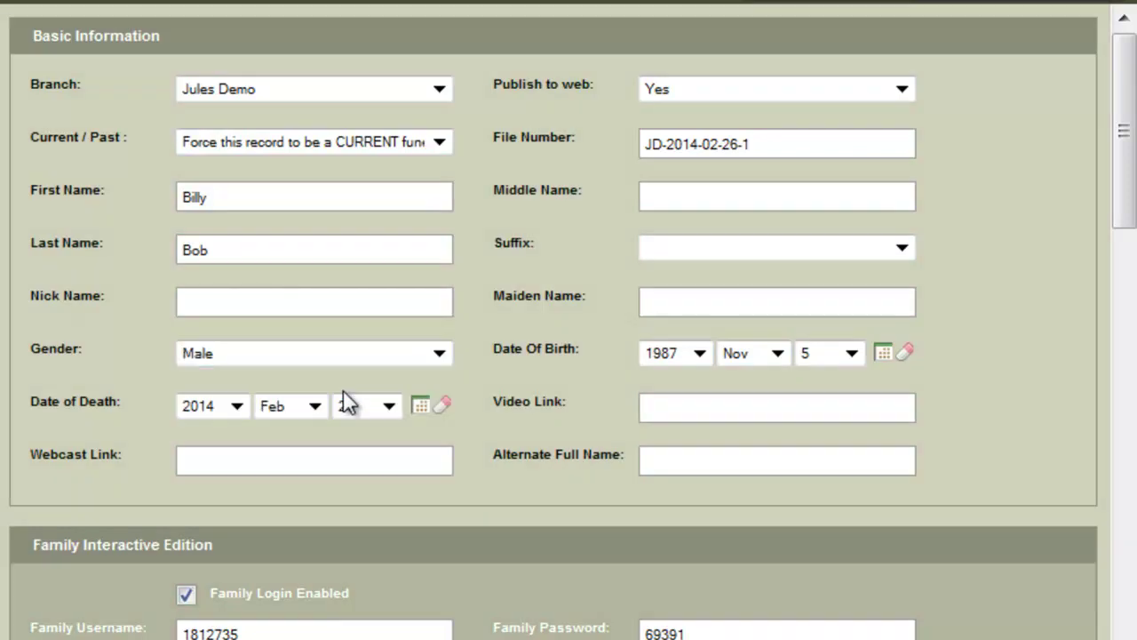
{"action": "left_click", "coordinate": [438, 353]}
{"action": "left_click", "coordinate": [343, 406]}
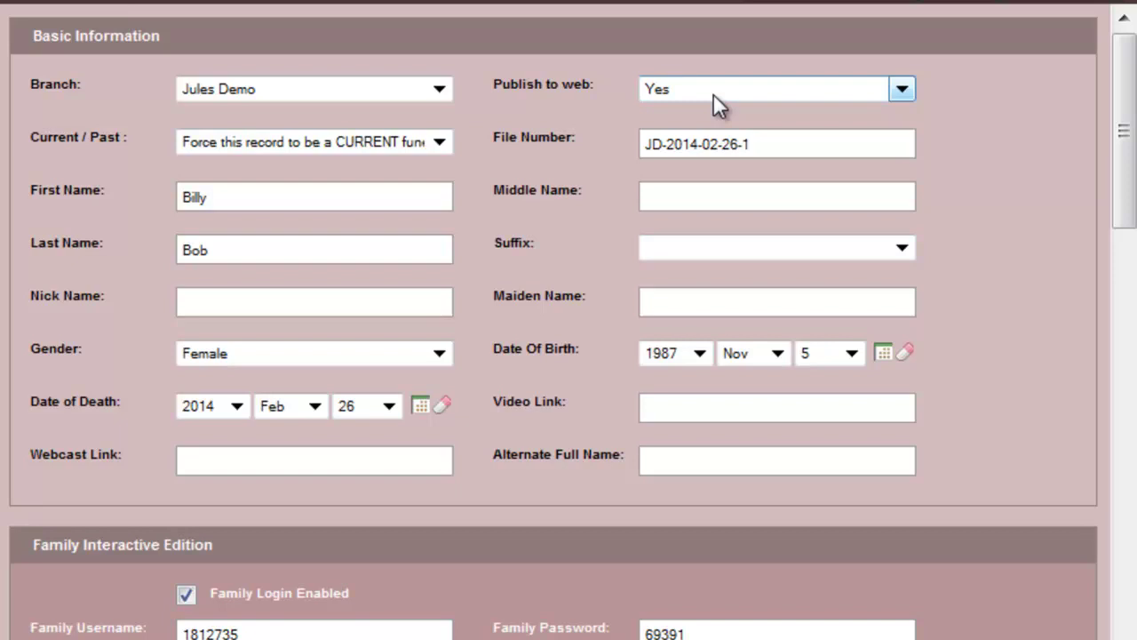
Step: Inspect the available options for Publish to web and Current / Past in the record's Basic Information
{"action": "left_click", "coordinate": [902, 89]}
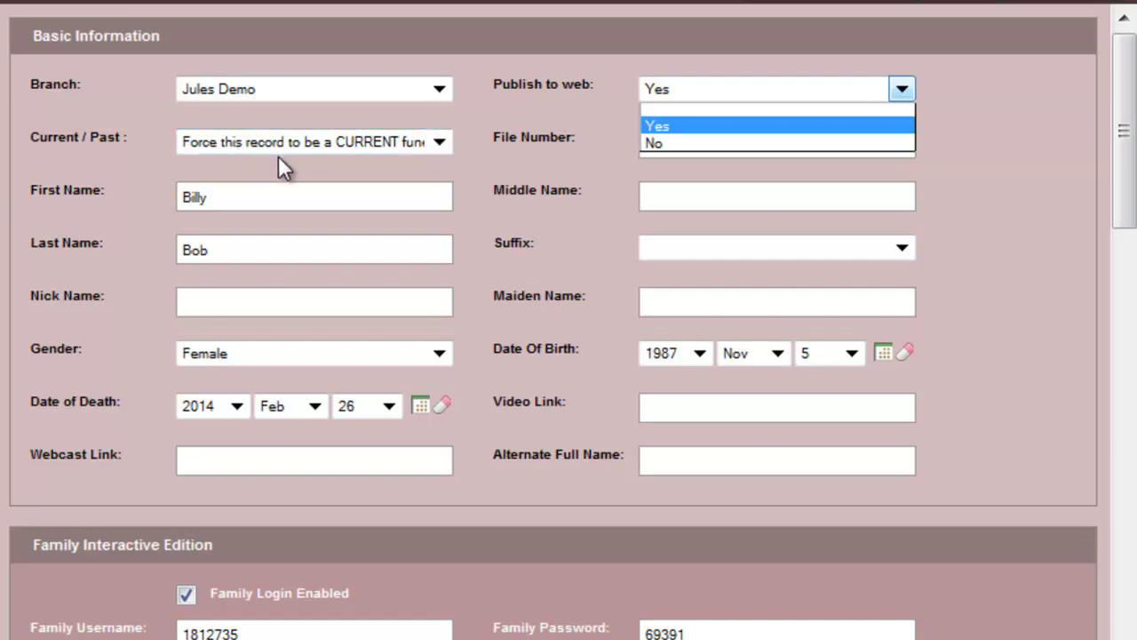
{"action": "left_click", "coordinate": [438, 145]}
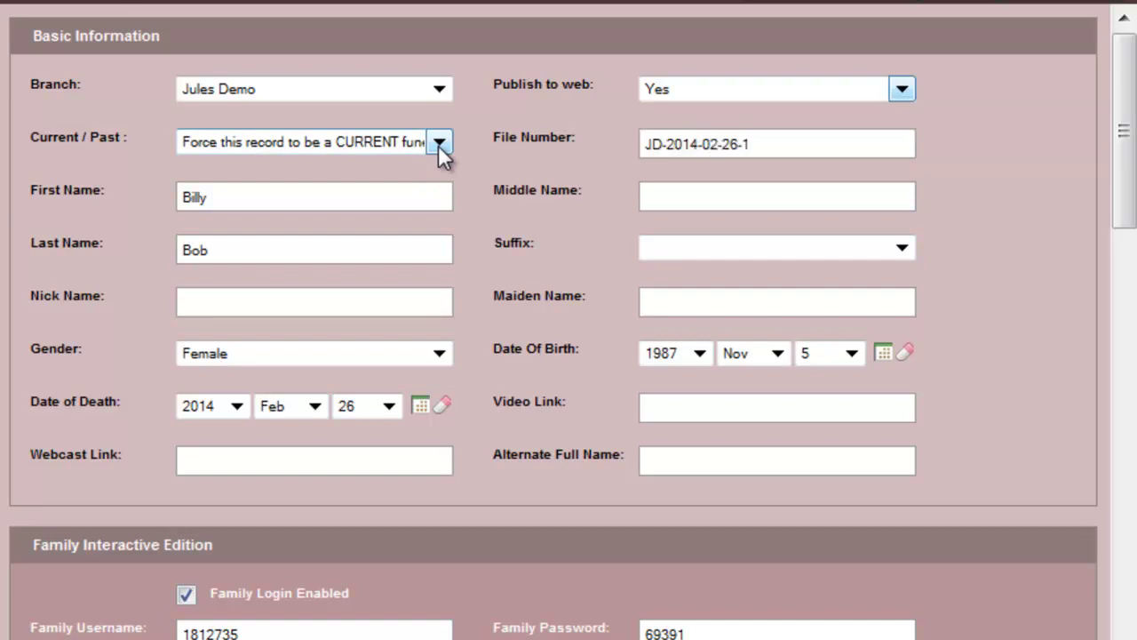
{"action": "left_click", "coordinate": [438, 145]}
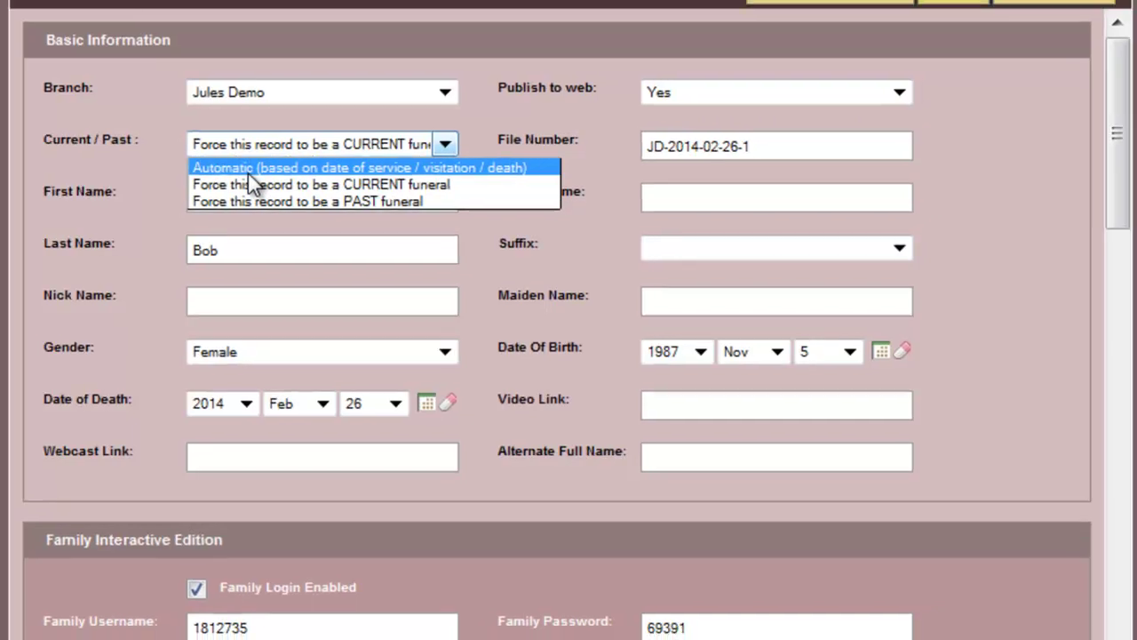
Step: Review the family login fields and the condolence e-mail list in the Family Interactive Edition section
{"action": "scroll", "coordinate": [1068, 213], "scroll_direction": "down", "scroll_amount": 2}
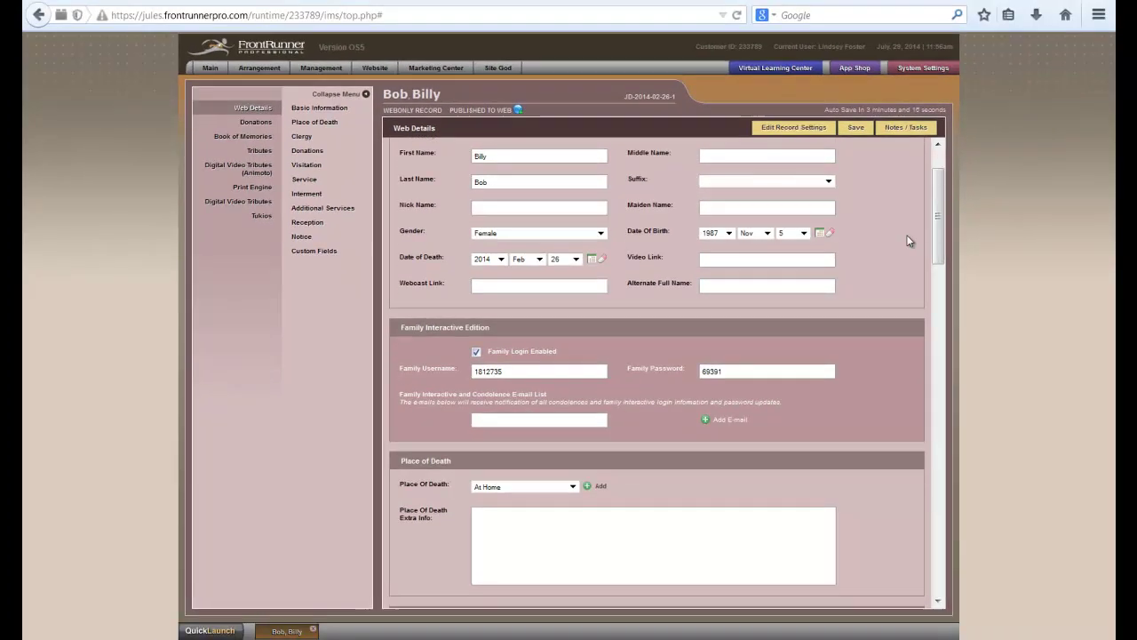
{"action": "scroll", "coordinate": [908, 240], "scroll_direction": "down", "scroll_amount": 1}
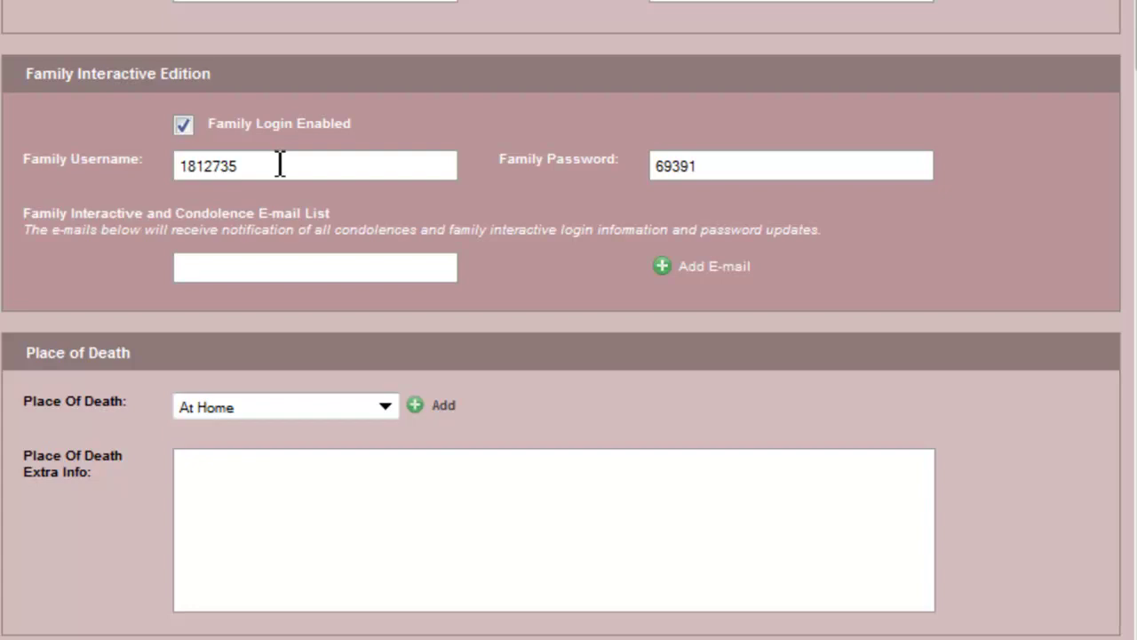
{"action": "left_click", "coordinate": [279, 164]}
{"action": "left_click", "coordinate": [214, 267]}
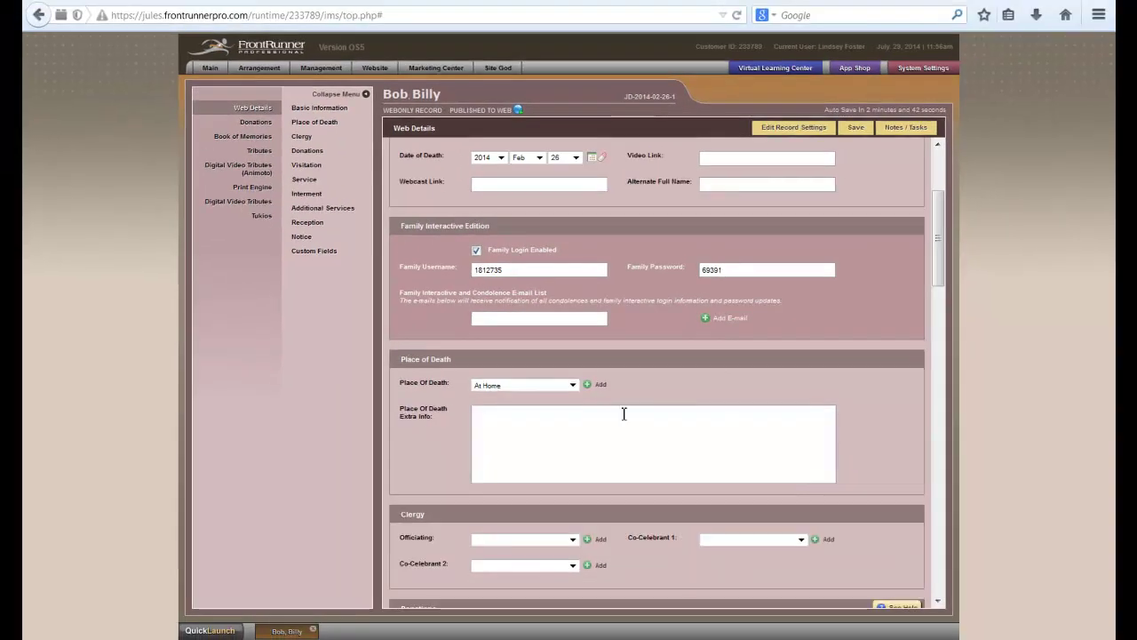
Step: Review the Place Of Death choices and the form for adding a location with its location types, without saving one
{"action": "left_click", "coordinate": [572, 385]}
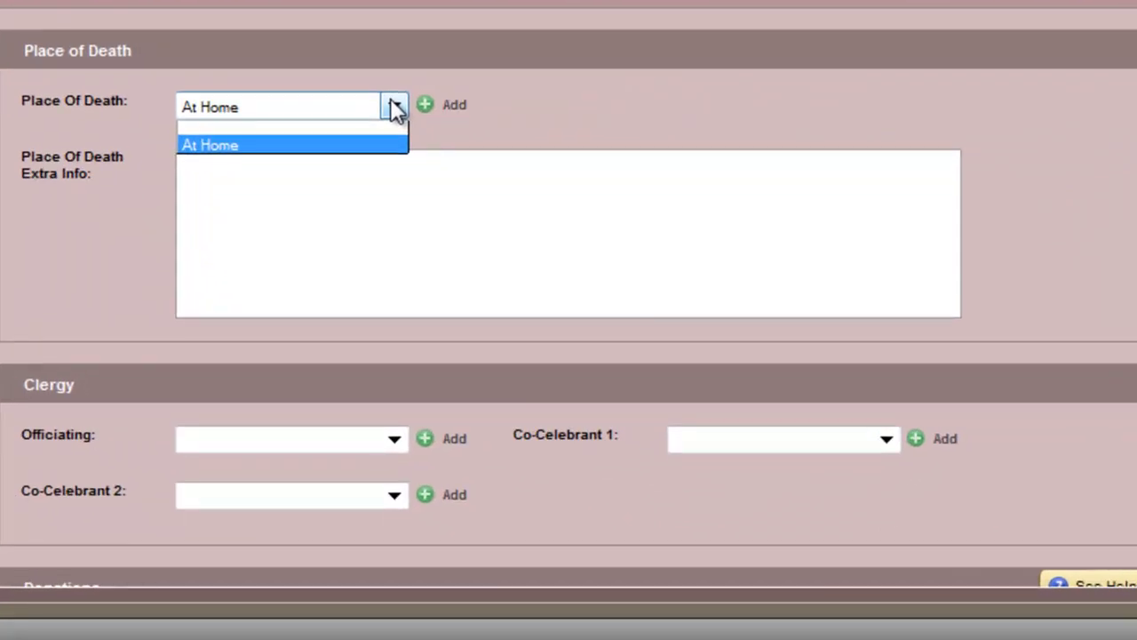
{"action": "left_click", "coordinate": [395, 109]}
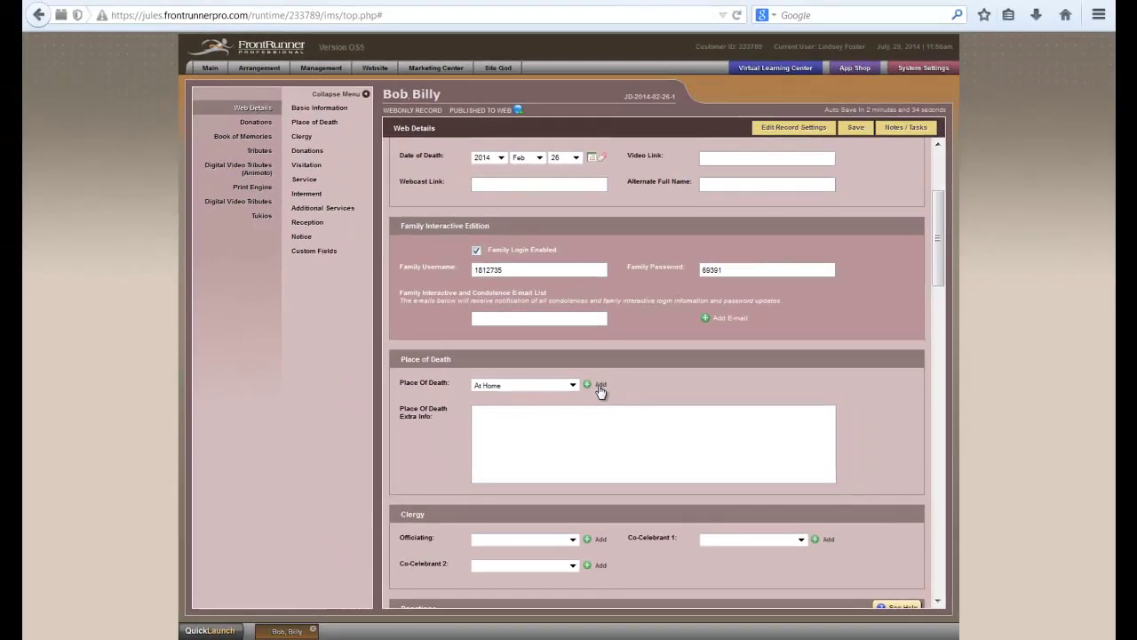
{"action": "left_click", "coordinate": [597, 381]}
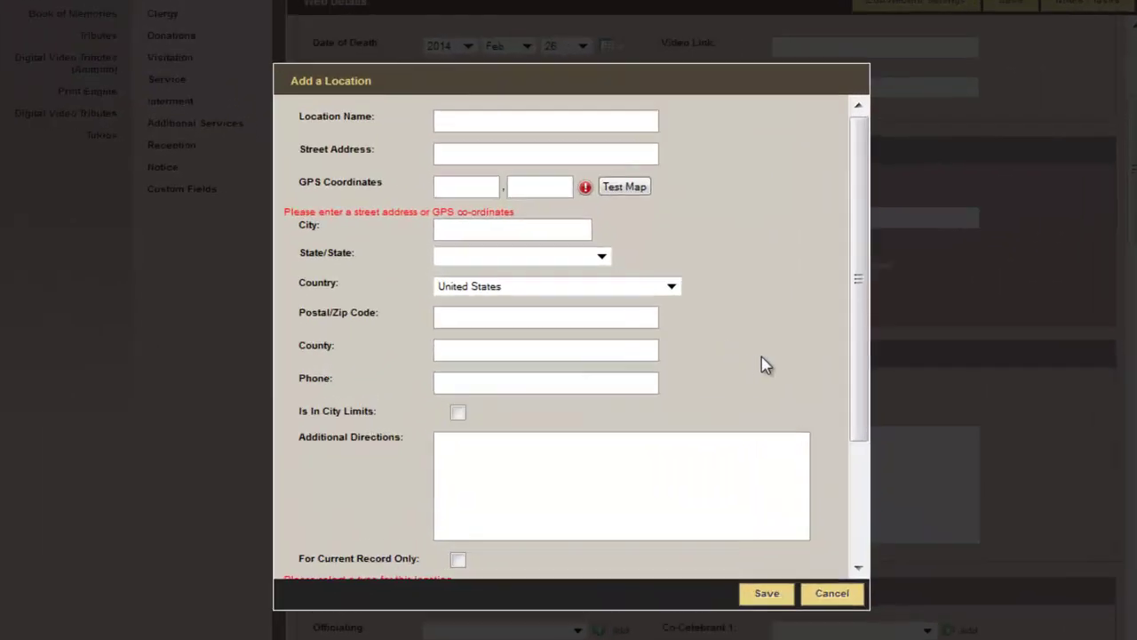
{"action": "scroll", "coordinate": [694, 365], "scroll_direction": "down", "scroll_amount": 1}
{"action": "scroll", "coordinate": [779, 359], "scroll_direction": "down", "scroll_amount": 3}
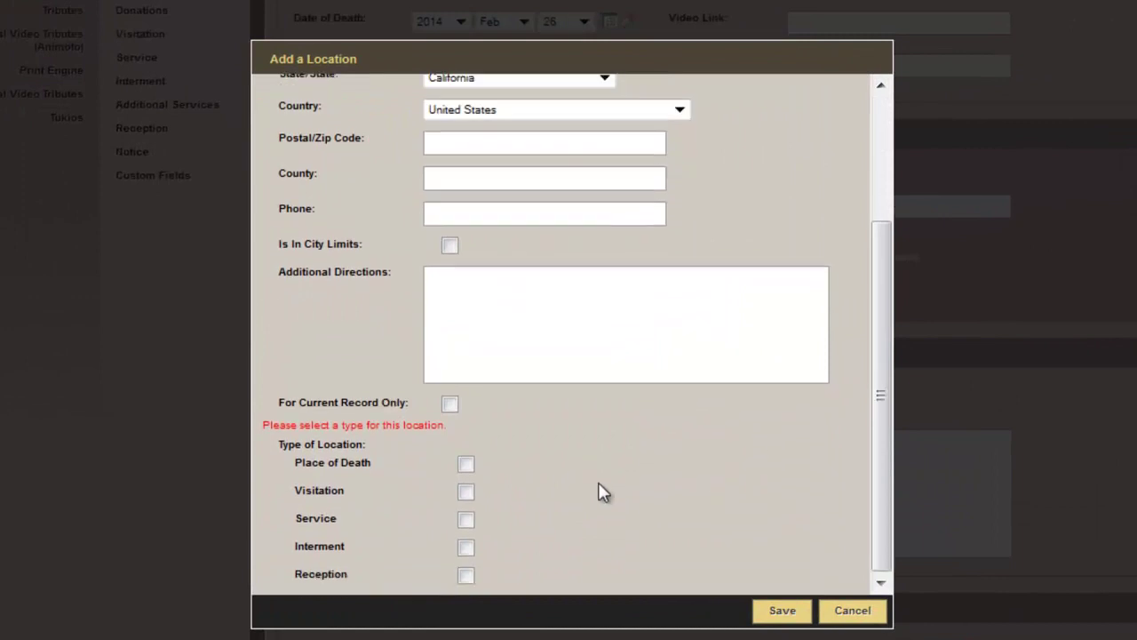
{"action": "scroll", "coordinate": [372, 487], "scroll_direction": "up", "scroll_amount": 1}
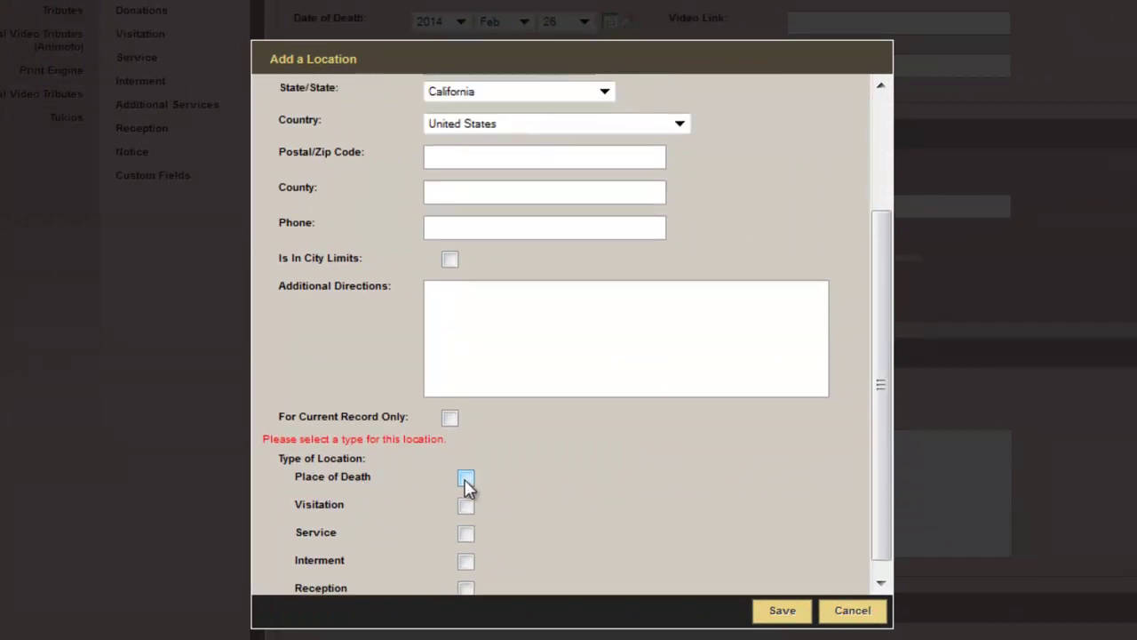
{"action": "left_click", "coordinate": [851, 611]}
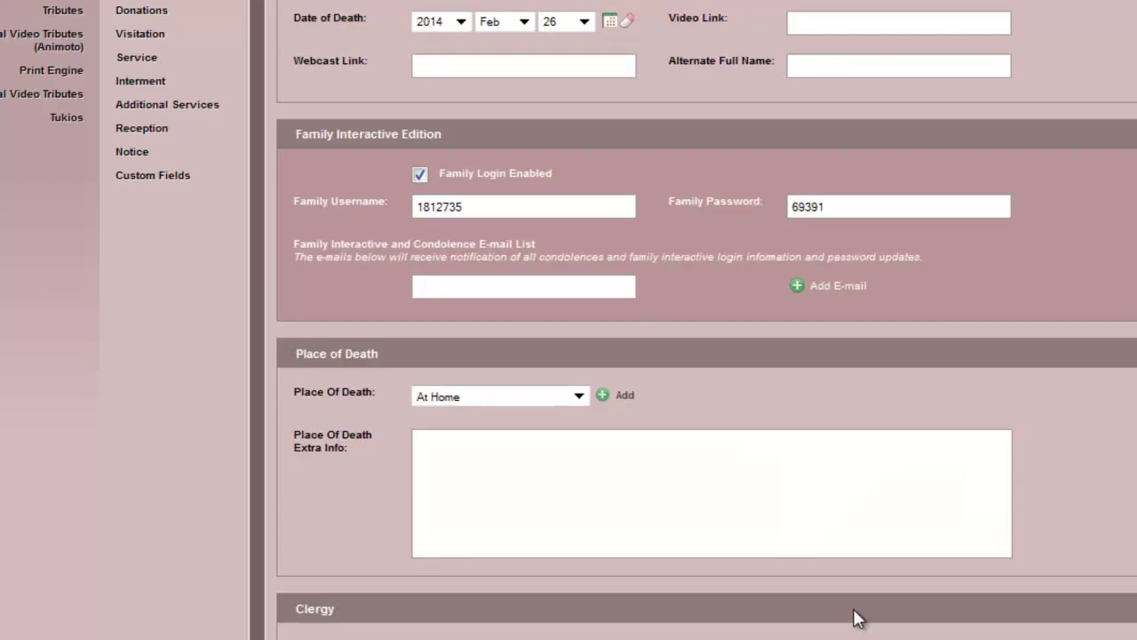
{"action": "left_click", "coordinate": [577, 398]}
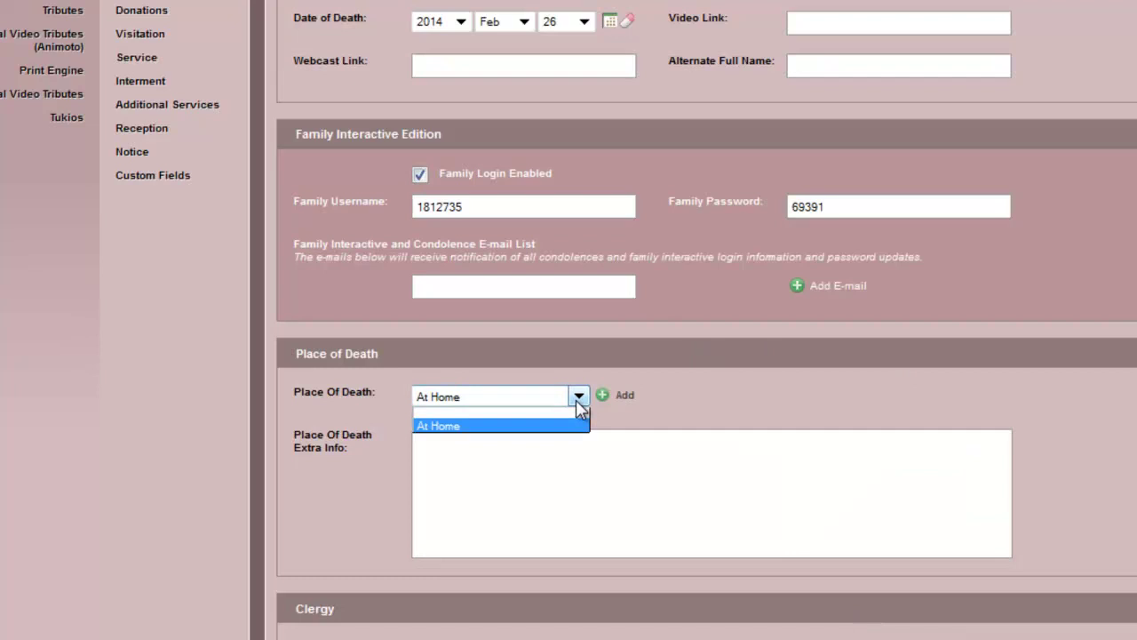
{"action": "left_click", "coordinate": [576, 401]}
Step: Check which clergy can be chosen as officiating in the Clergy section
{"action": "scroll", "coordinate": [576, 401], "scroll_direction": "down", "scroll_amount": 3}
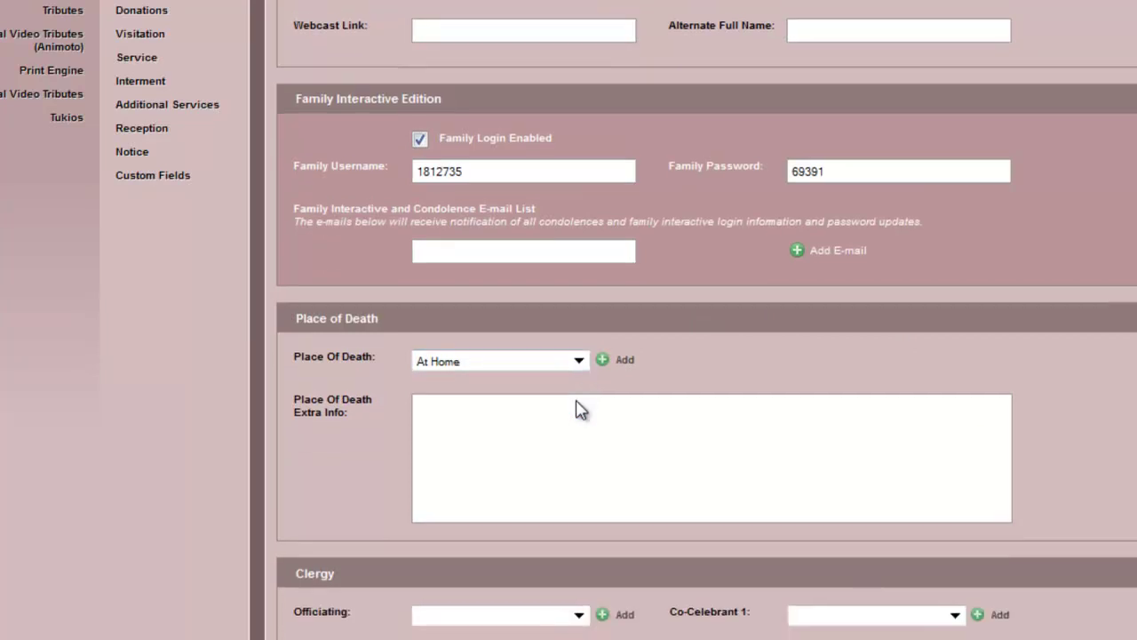
{"action": "scroll", "coordinate": [576, 409], "scroll_direction": "down", "scroll_amount": 1}
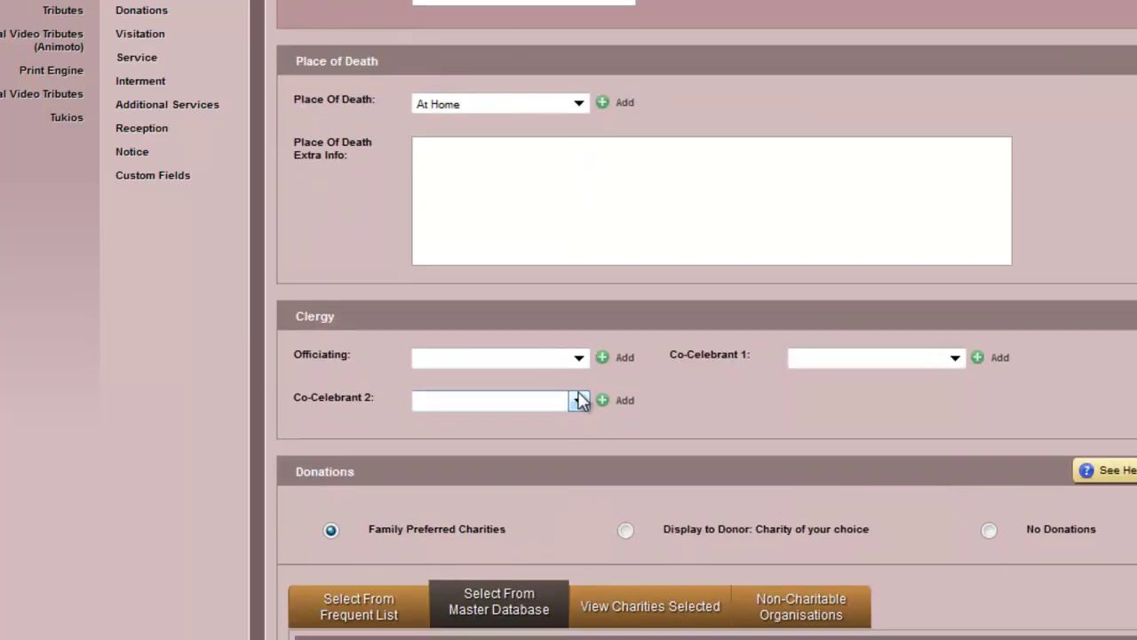
{"action": "left_click", "coordinate": [579, 357]}
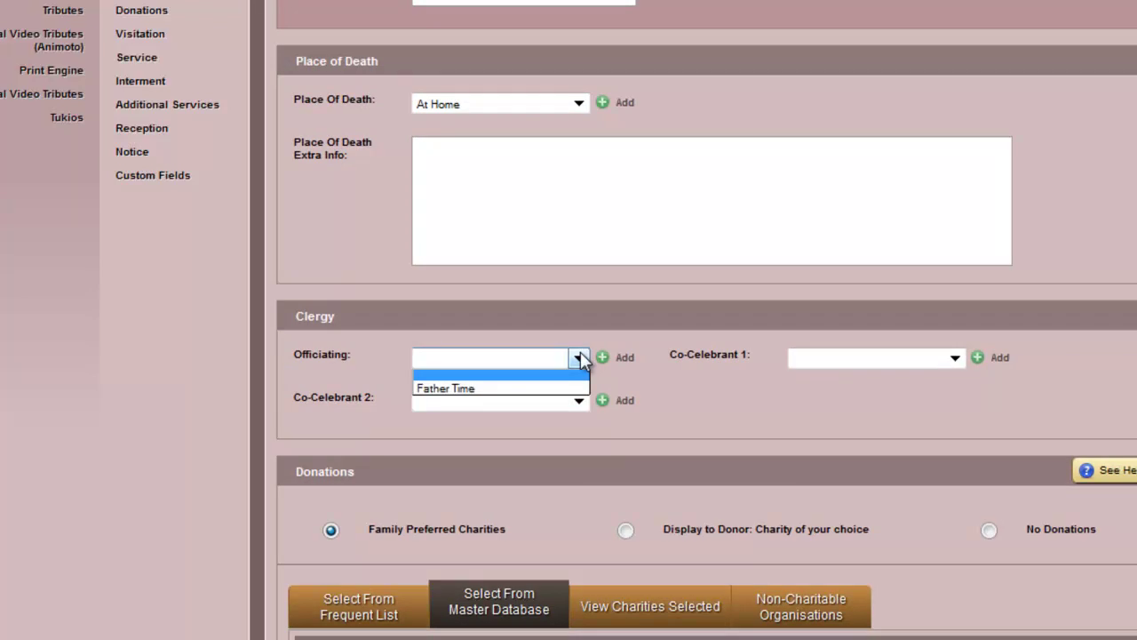
{"action": "left_click", "coordinate": [578, 355]}
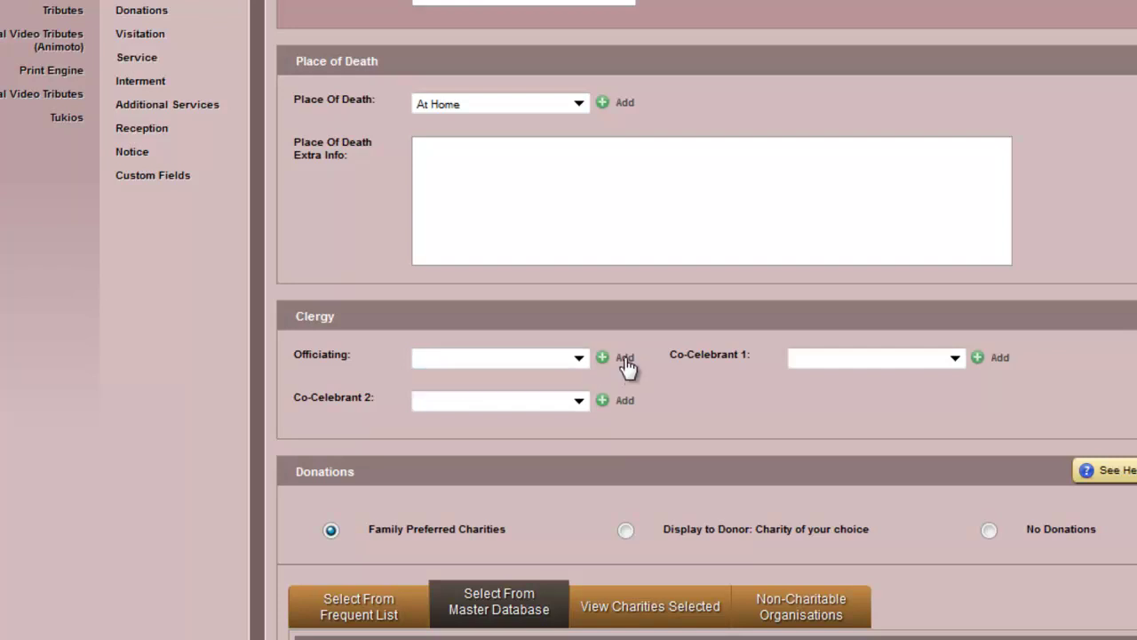
Step: Search the master charity database in the Donations section for "cancer society"
{"action": "scroll", "coordinate": [653, 368], "scroll_direction": "down", "scroll_amount": 4}
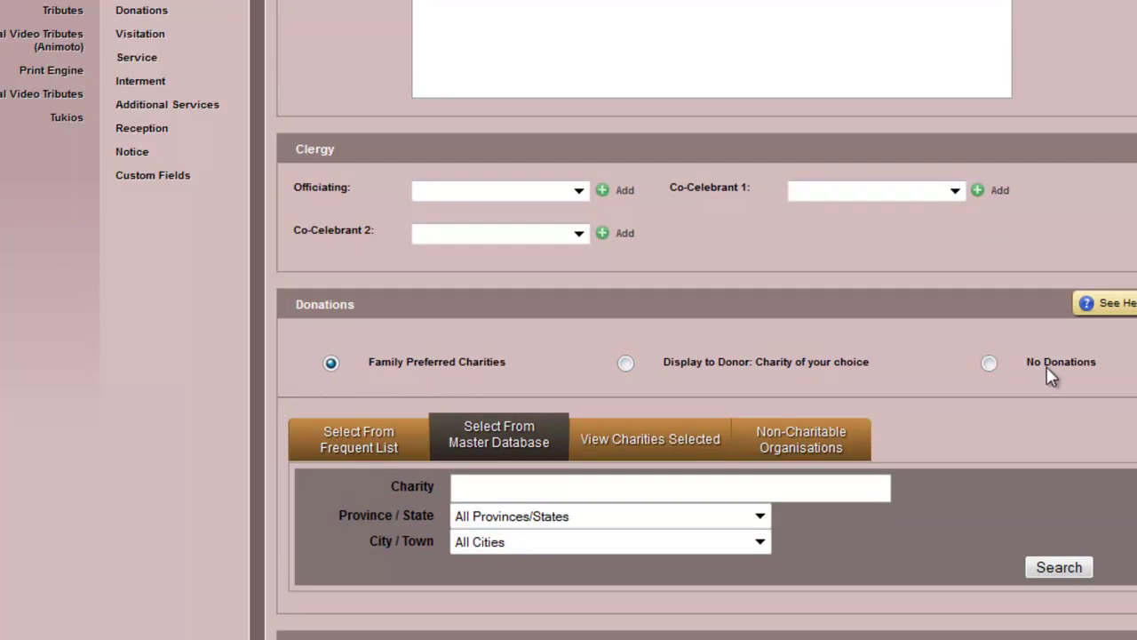
{"action": "scroll", "coordinate": [1047, 368], "scroll_direction": "down", "scroll_amount": 1}
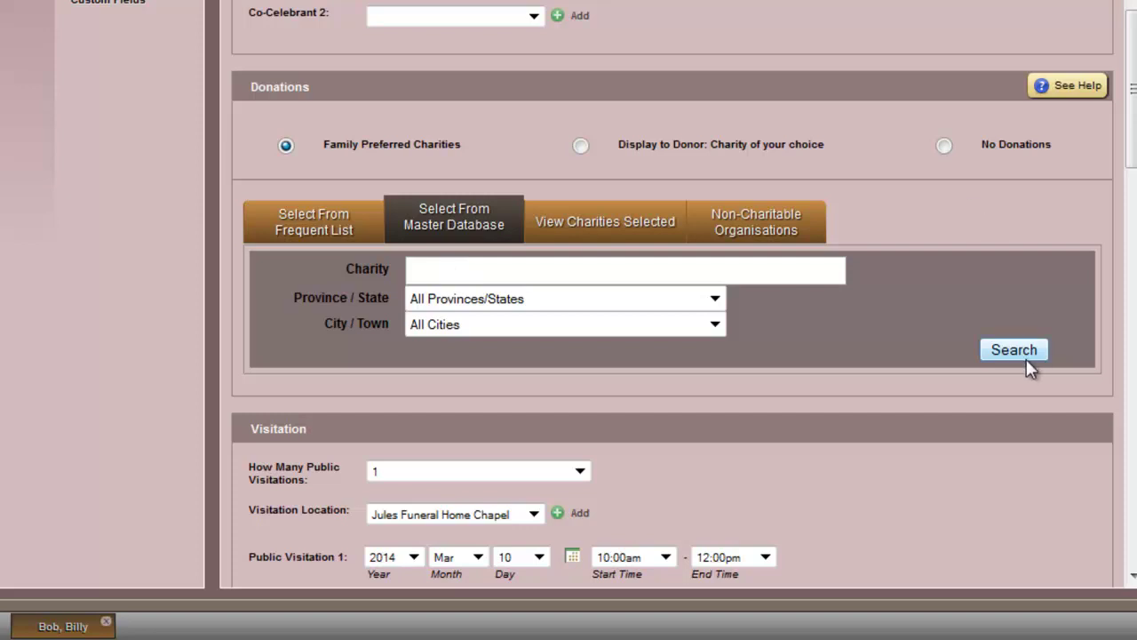
{"action": "left_click", "coordinate": [478, 267]}
{"action": "type", "text": "can"}
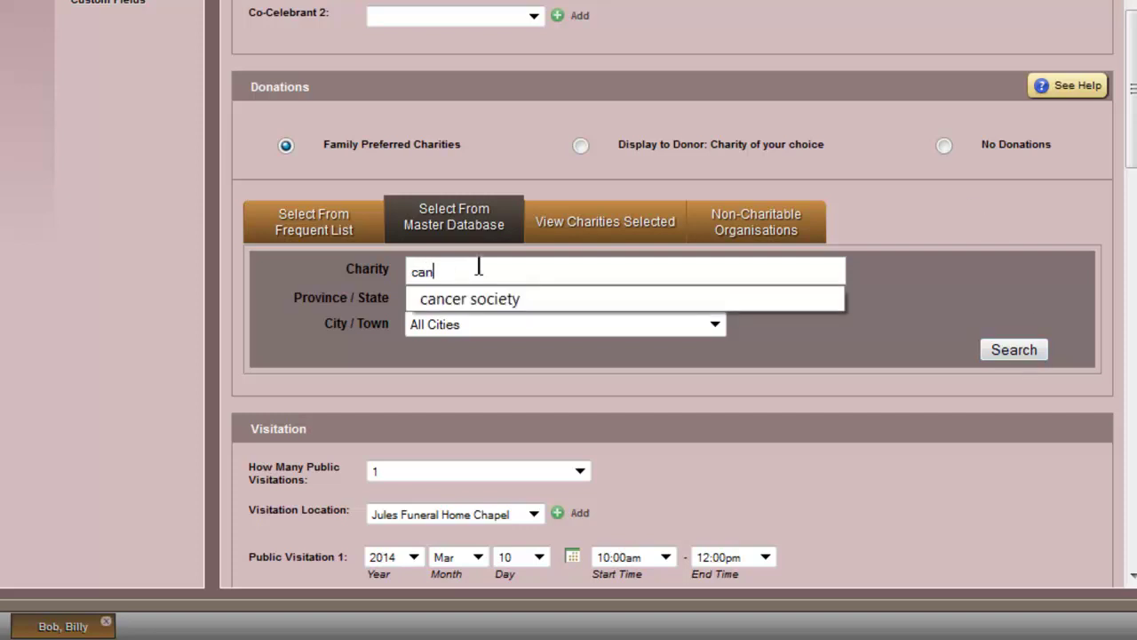
{"action": "type", "text": "cer"}
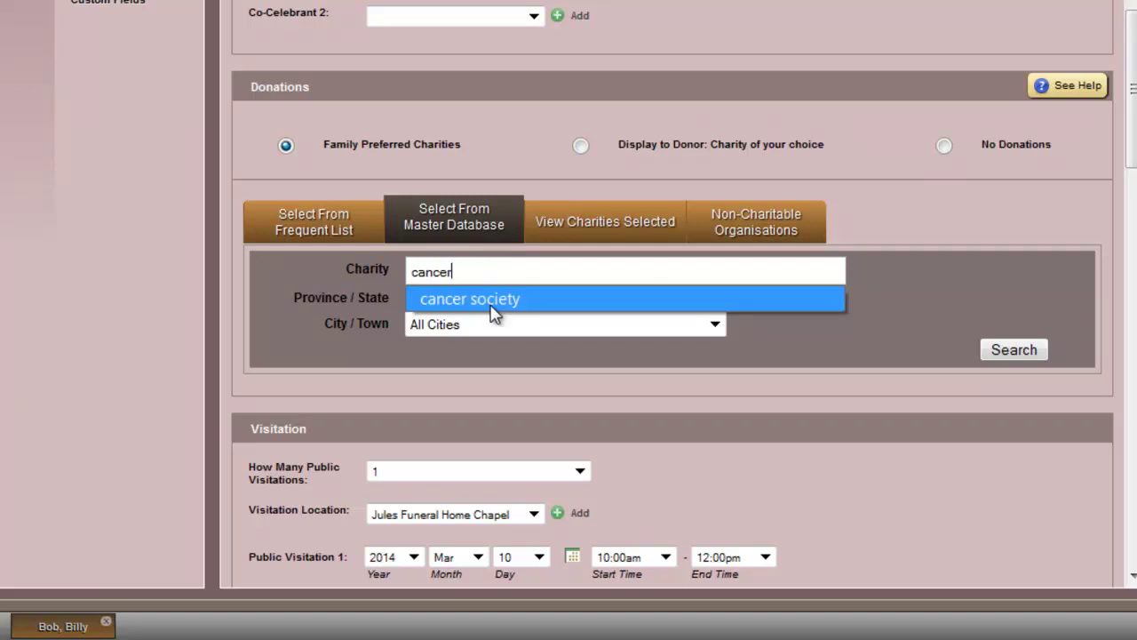
{"action": "left_click", "coordinate": [488, 298]}
{"action": "left_click", "coordinate": [1014, 349]}
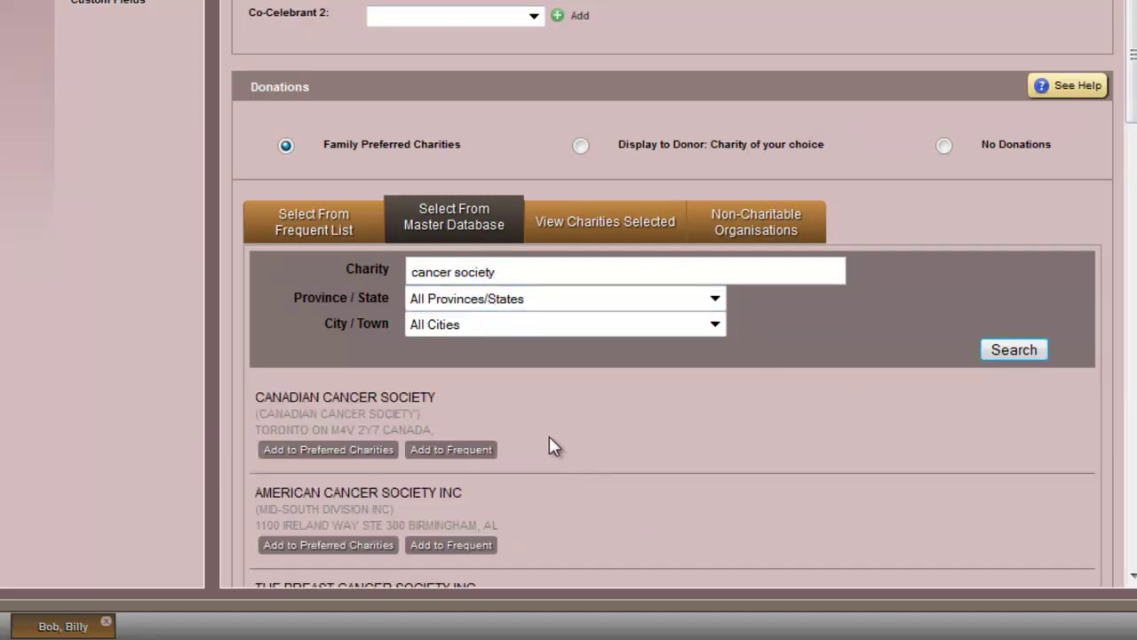
Step: Add the Canadian Cancer Society to both the preferred charities and the frequent list, and display the frequent list
{"action": "left_click", "coordinate": [298, 453]}
{"action": "left_click", "coordinate": [452, 452]}
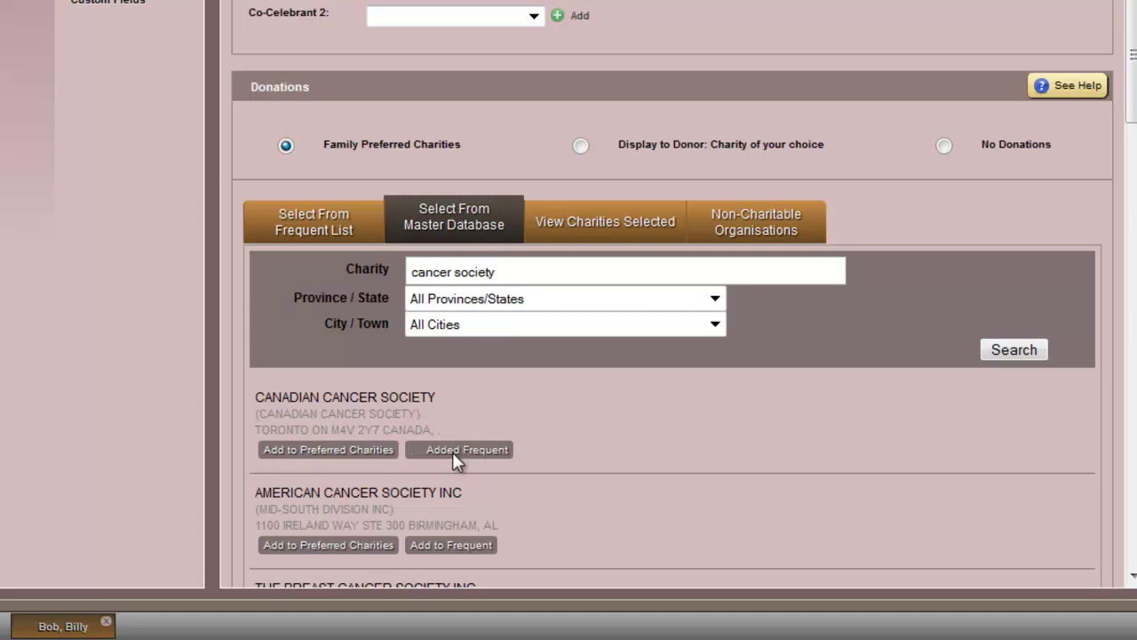
{"action": "scroll", "coordinate": [452, 451], "scroll_direction": "down", "scroll_amount": 1}
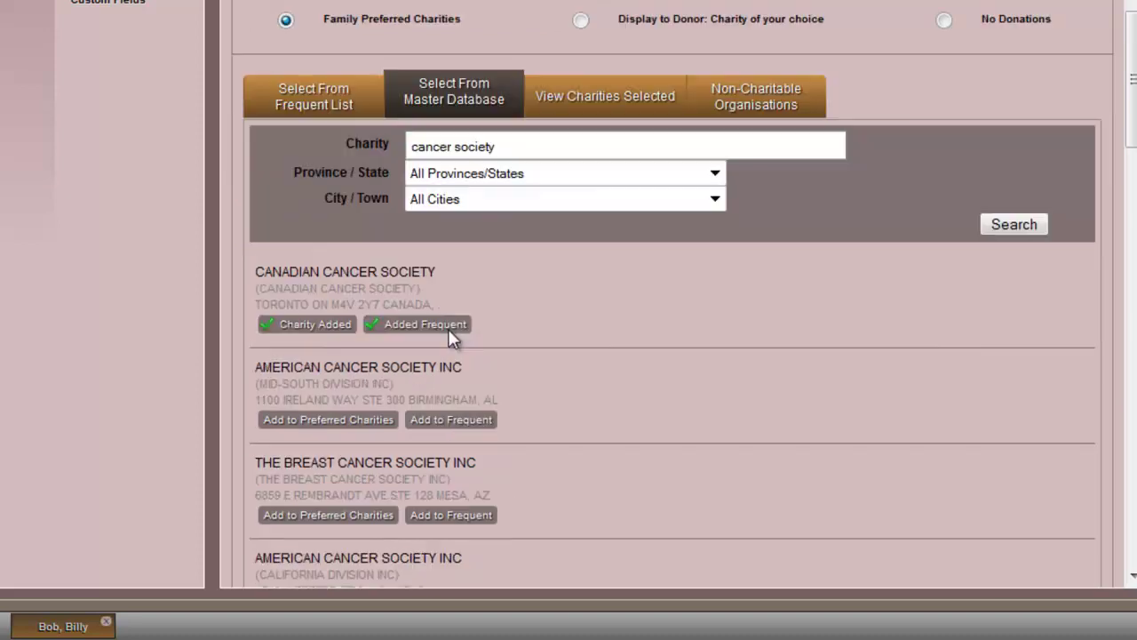
{"action": "left_click", "coordinate": [327, 99]}
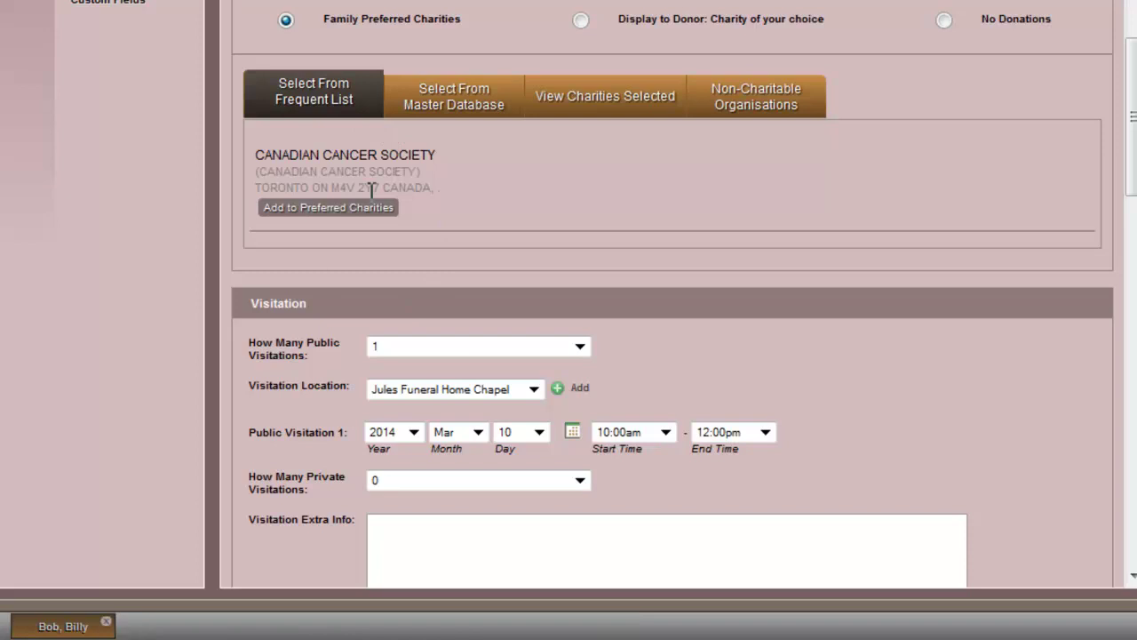
Step: Review the Visitation and Service sections, including their locations, dates and times
{"action": "scroll", "coordinate": [640, 271], "scroll_direction": "down", "scroll_amount": 3}
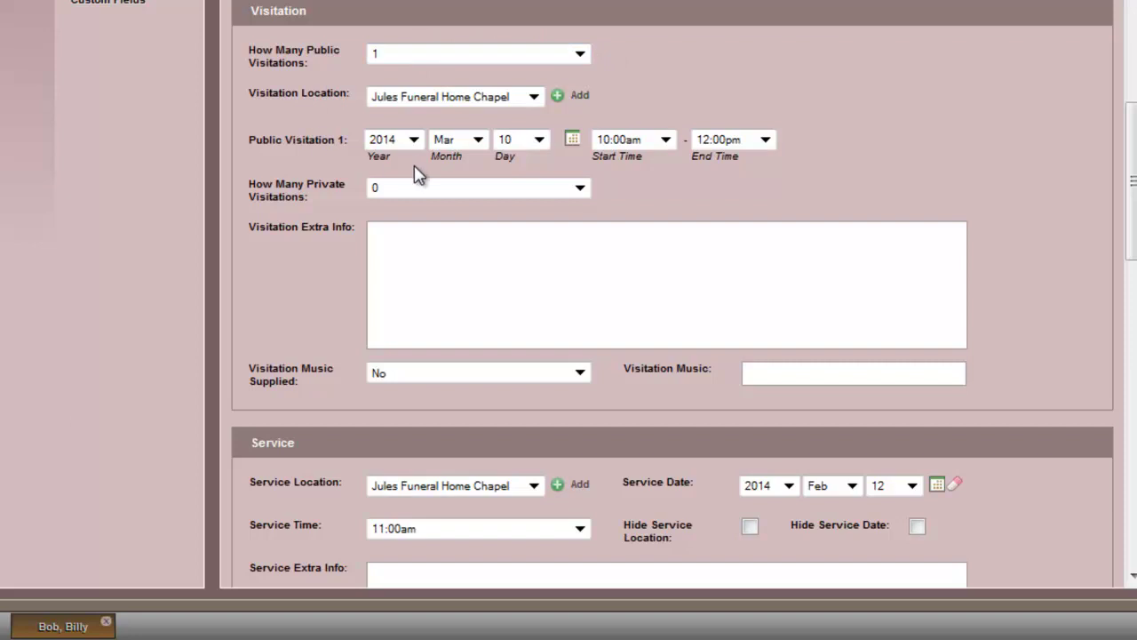
{"action": "scroll", "coordinate": [417, 173], "scroll_direction": "down", "scroll_amount": 3}
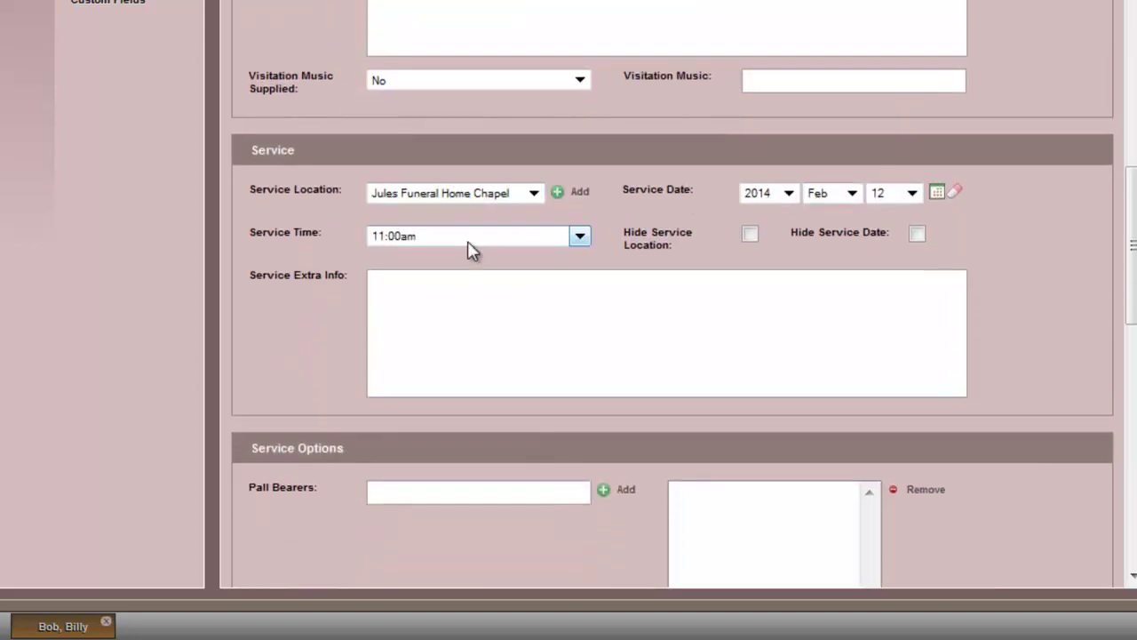
{"action": "scroll", "coordinate": [539, 365], "scroll_direction": "down", "scroll_amount": 6}
Step: Check the location choices for Interment and Reception, and review the Life Story and Obituary fields in the Notice section
{"action": "left_click", "coordinate": [534, 242]}
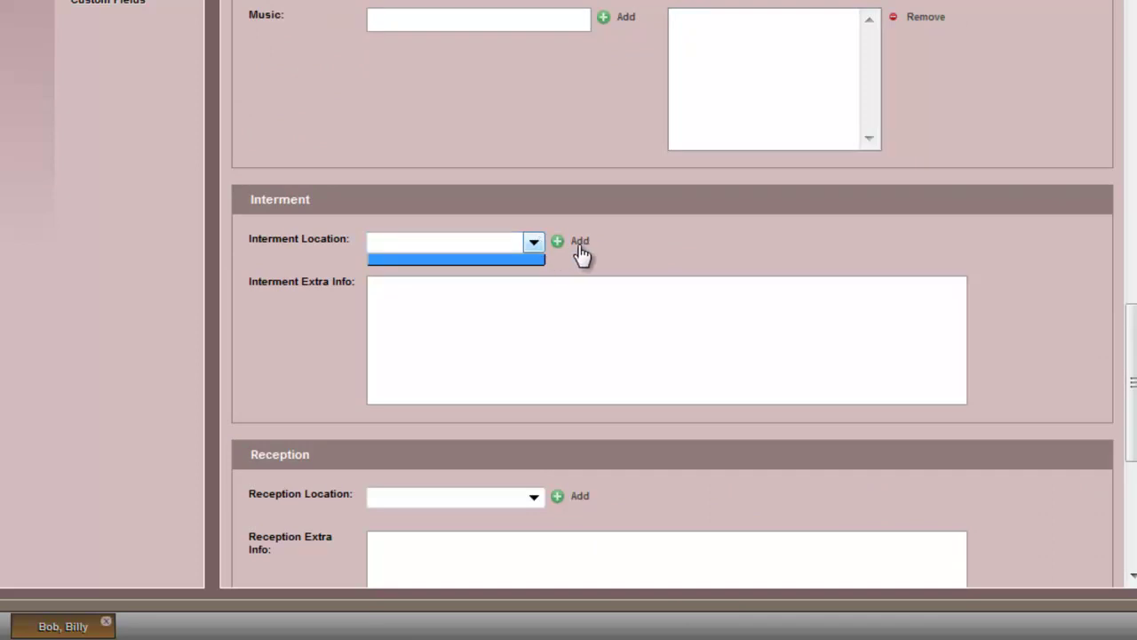
{"action": "scroll", "coordinate": [577, 255], "scroll_direction": "down", "scroll_amount": 1}
{"action": "left_click", "coordinate": [534, 371]}
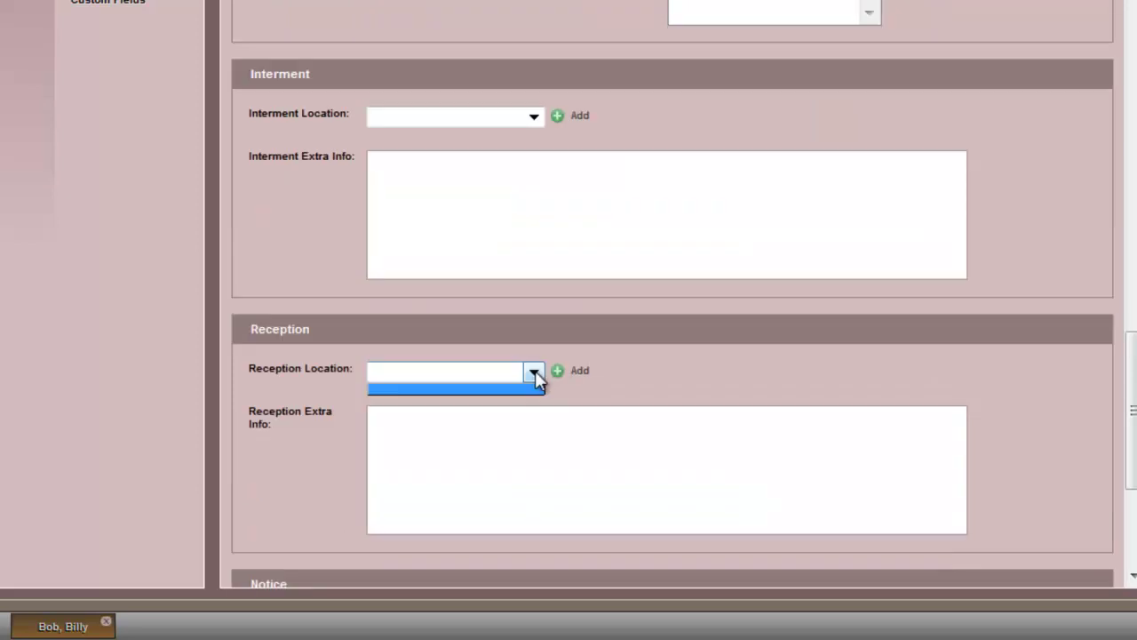
{"action": "left_click", "coordinate": [682, 373]}
{"action": "scroll", "coordinate": [681, 373], "scroll_direction": "down", "scroll_amount": 3}
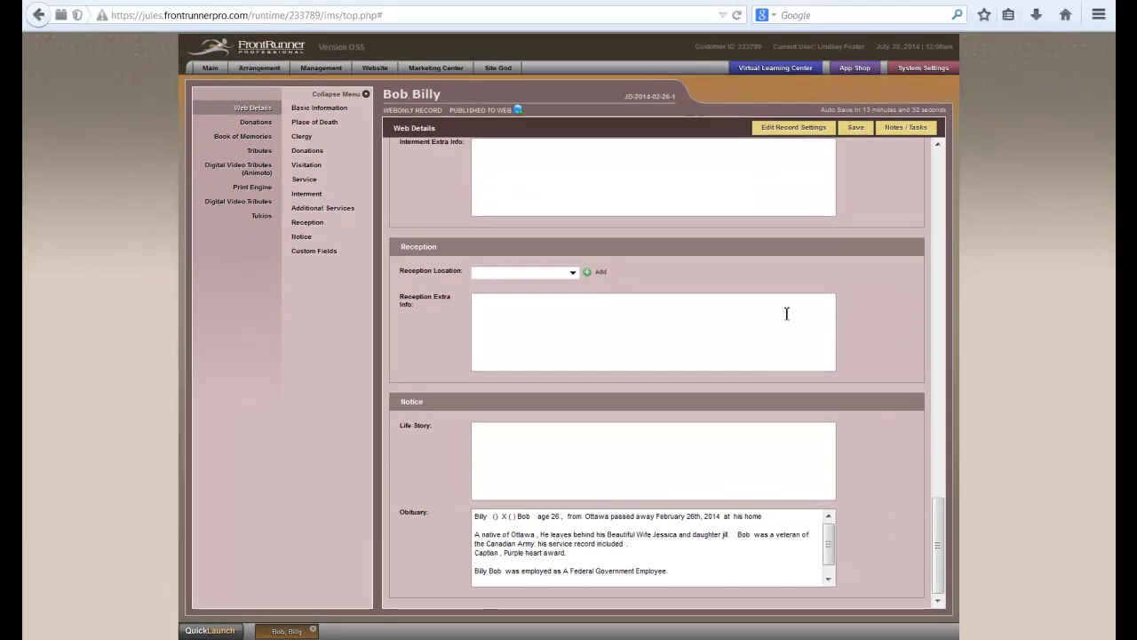
{"action": "scroll", "coordinate": [755, 290], "scroll_direction": "up", "scroll_amount": 5}
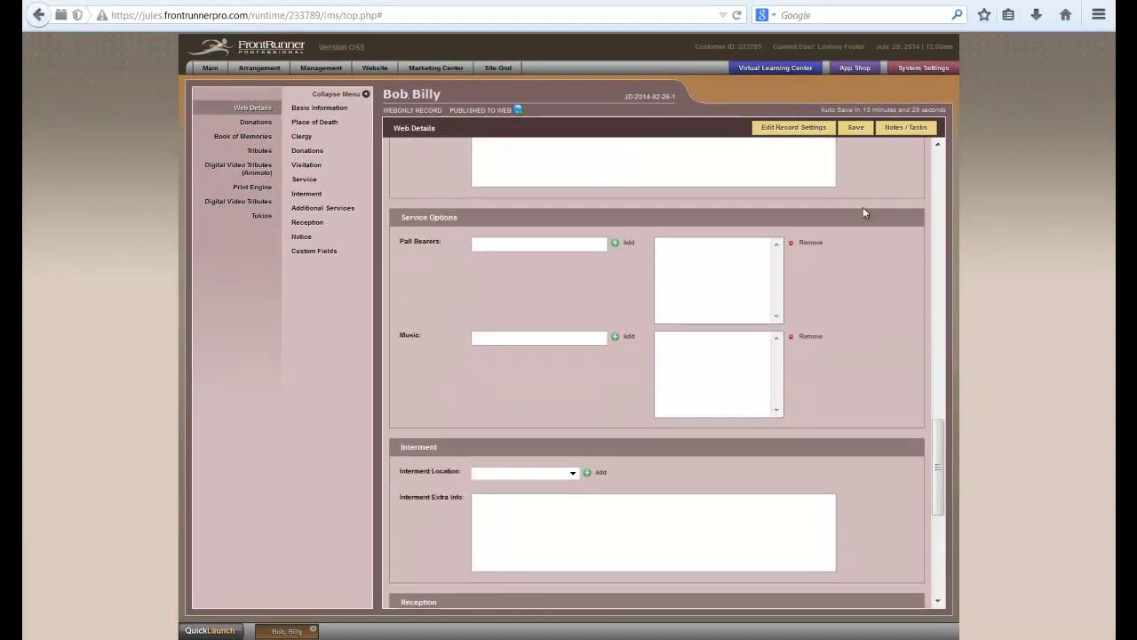